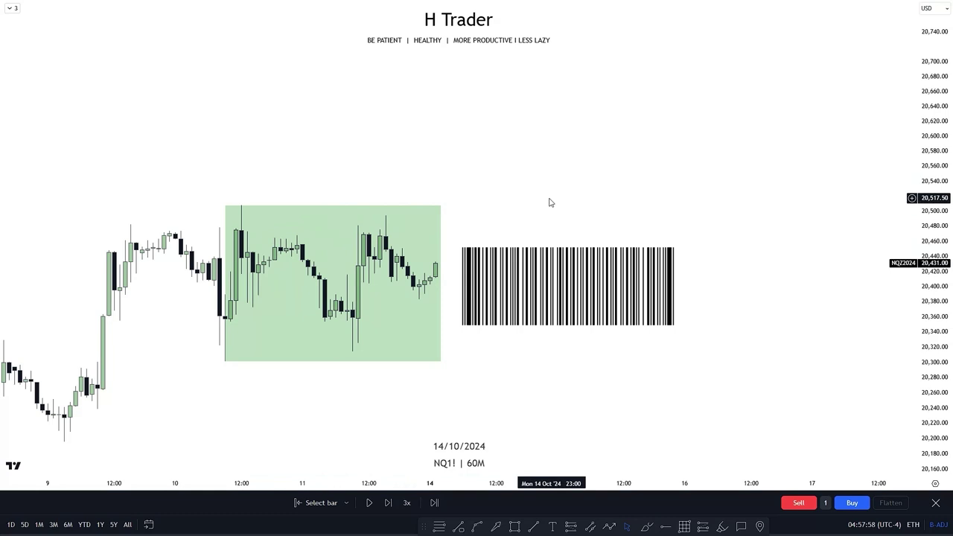
Pan the NQ1! 5-minute replay chart up, then right and down, to frame the range boxes
{"action": "left_click_drag", "start_coordinate": [492, 300], "coordinate": [487, 266]}
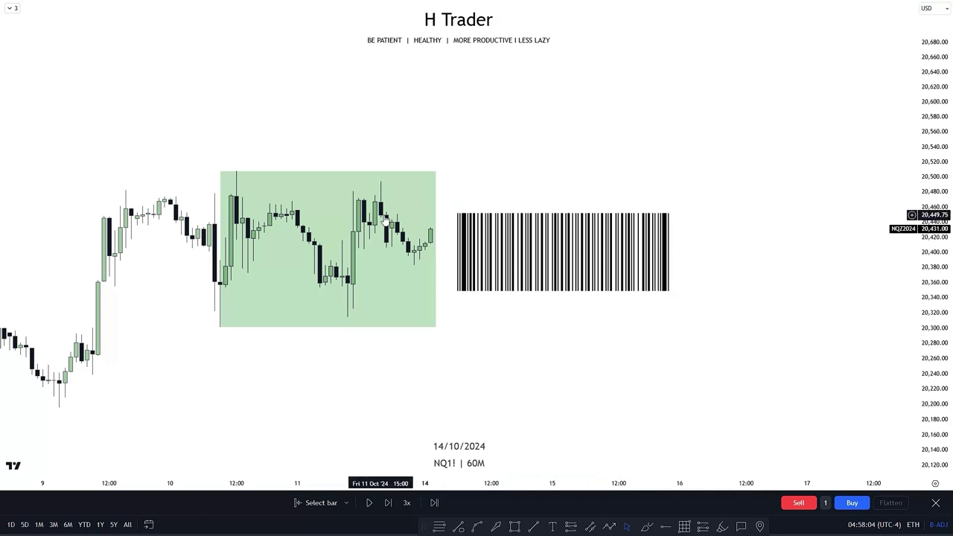
{"action": "left_click_drag", "start_coordinate": [500, 262], "coordinate": [541, 308]}
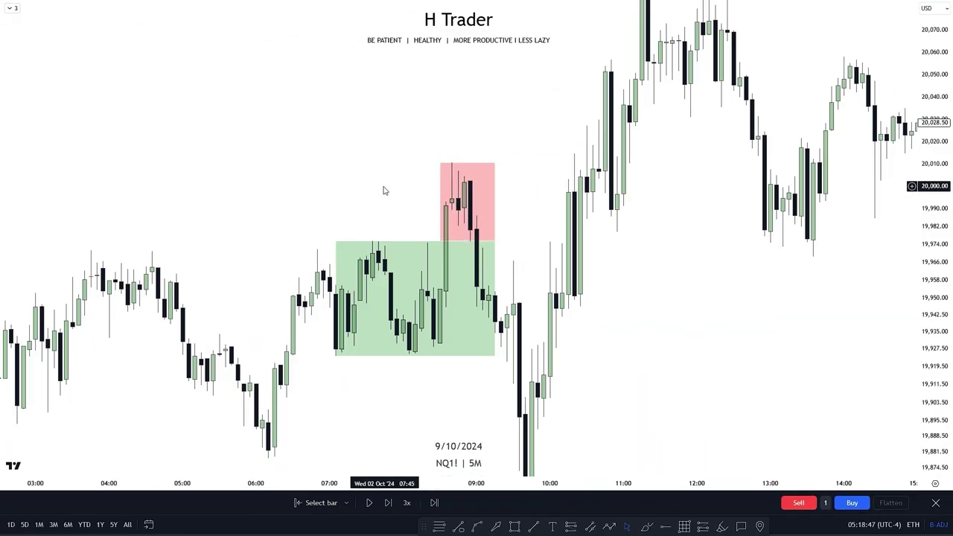
{"action": "left_click_drag", "start_coordinate": [377, 181], "coordinate": [307, 141]}
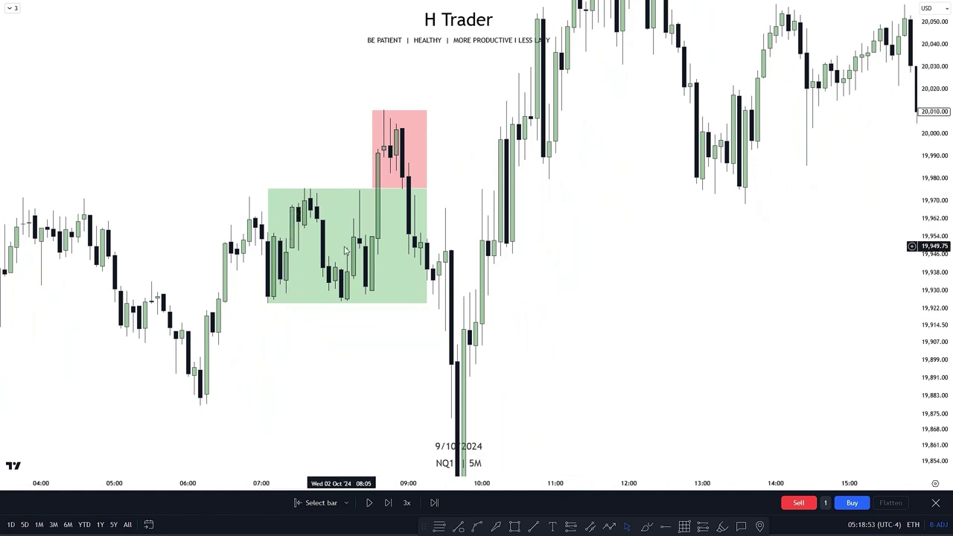
{"action": "left_click_drag", "start_coordinate": [435, 166], "coordinate": [425, 218]}
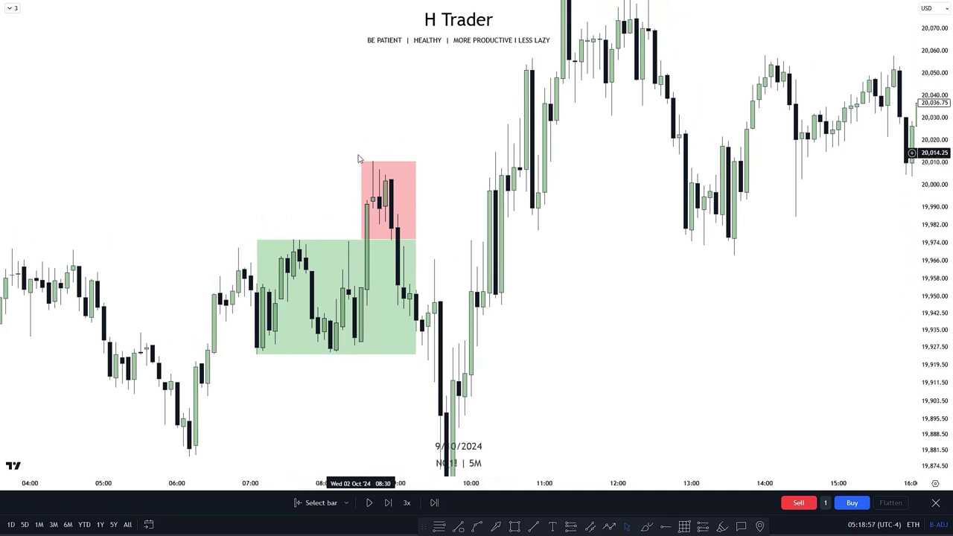
{"action": "left_click", "coordinate": [417, 162]}
{"action": "left_click", "coordinate": [800, 281]}
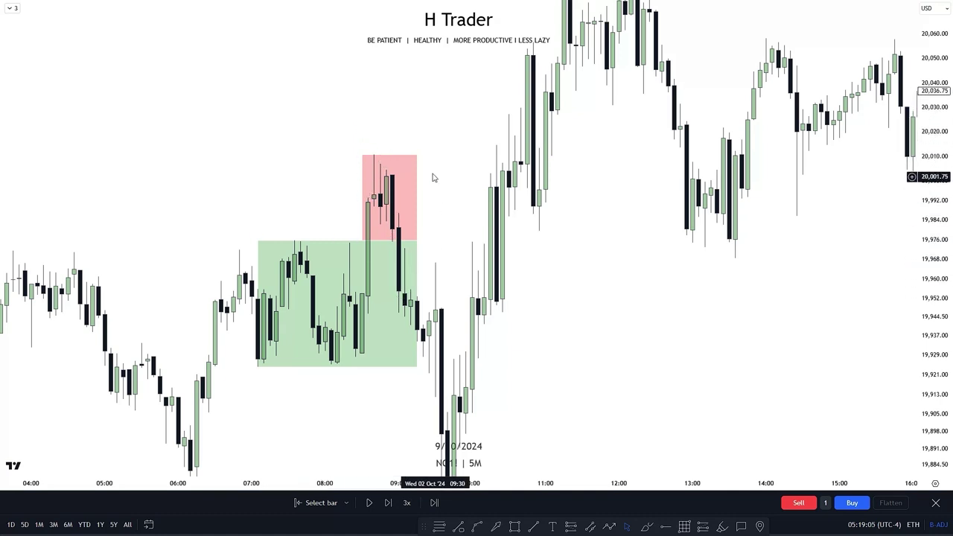
{"action": "left_click_drag", "start_coordinate": [443, 196], "coordinate": [467, 205]}
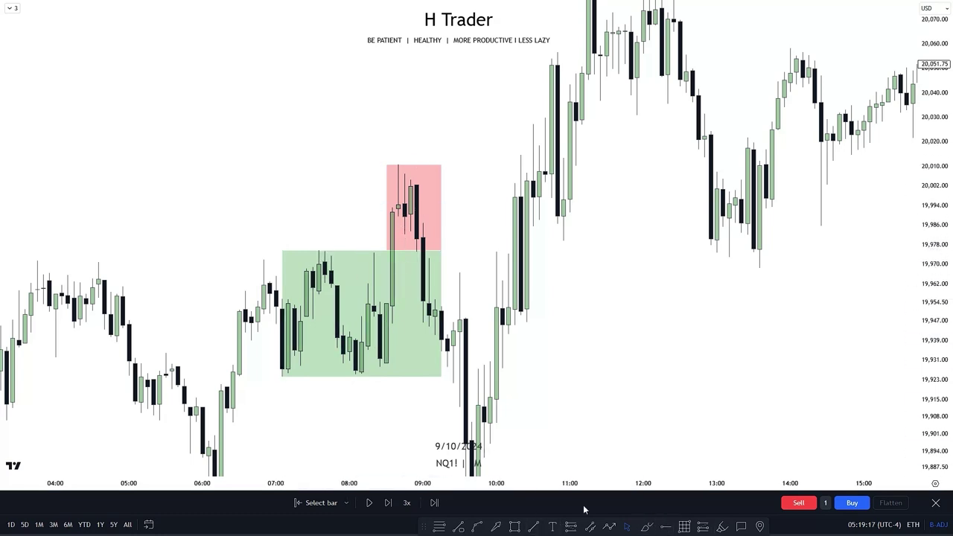
Draw a trend line along the green box's top edge and advance the replay one bar
{"action": "left_click", "coordinate": [543, 526]}
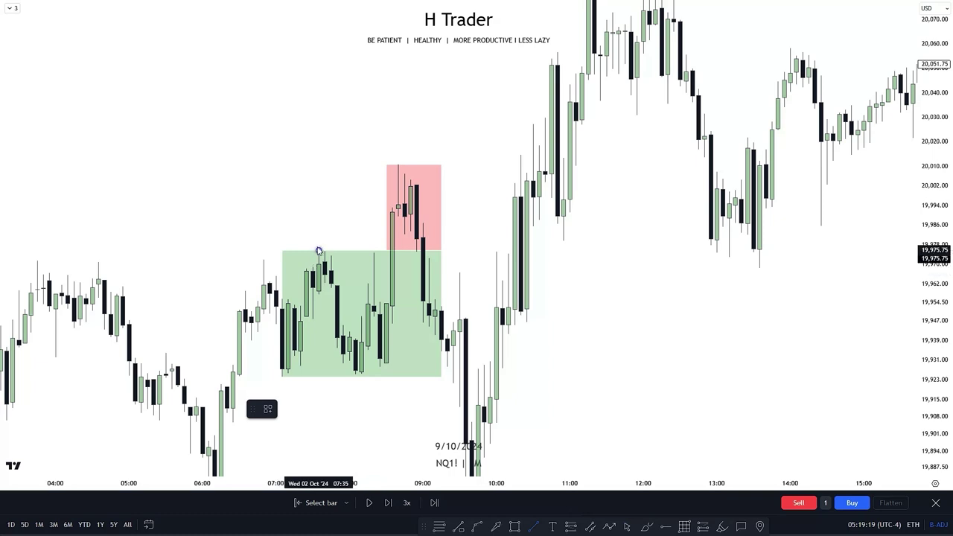
{"action": "left_click", "coordinate": [318, 251]}
{"action": "left_click", "coordinate": [393, 251]}
{"action": "left_click", "coordinate": [516, 235]}
{"action": "key", "text": "shift+Right"}
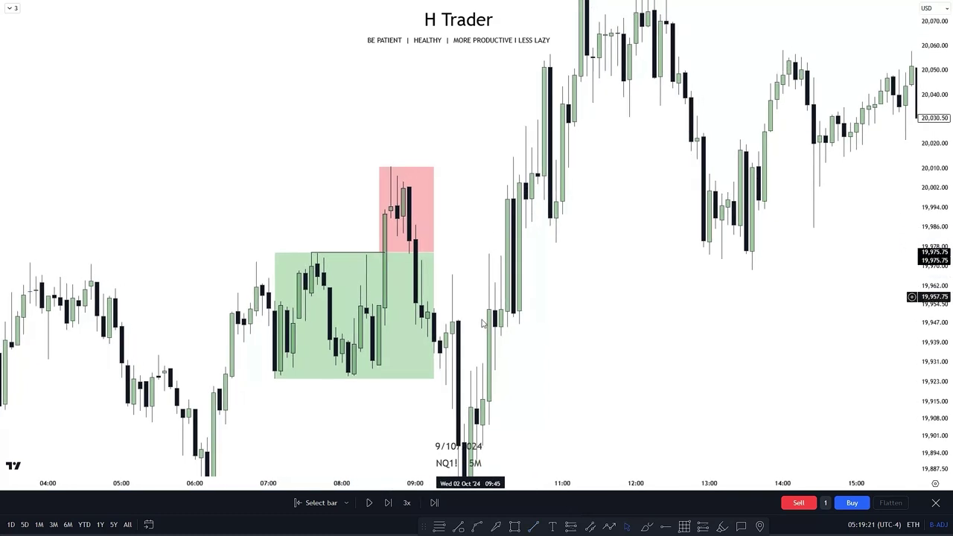
Brush a curve descending past the red box and small loops over the green box's top
{"action": "left_click", "coordinate": [647, 526]}
{"action": "left_click_drag", "start_coordinate": [403, 134], "coordinate": [451, 275]}
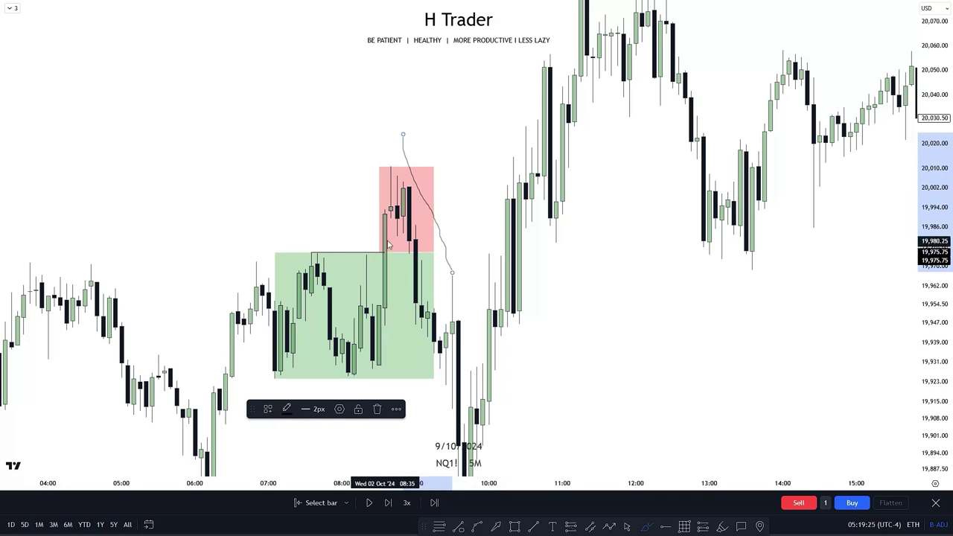
{"action": "mouse_move", "coordinate": [388, 254]}
{"action": "left_mouse_down"}
{"action": "mouse_move", "coordinate": [377, 236]}
{"action": "mouse_move", "coordinate": [361, 253]}
{"action": "mouse_move", "coordinate": [403, 250]}
{"action": "mouse_move", "coordinate": [389, 240]}
{"action": "left_mouse_up"}
{"action": "mouse_move", "coordinate": [296, 243]}
{"action": "left_mouse_down"}
{"action": "mouse_move", "coordinate": [365, 245]}
{"action": "mouse_move", "coordinate": [370, 255]}
{"action": "mouse_move", "coordinate": [320, 258]}
{"action": "mouse_move", "coordinate": [298, 243]}
{"action": "left_mouse_up"}
{"action": "left_click", "coordinate": [628, 525]}
{"action": "left_click", "coordinate": [624, 351]}
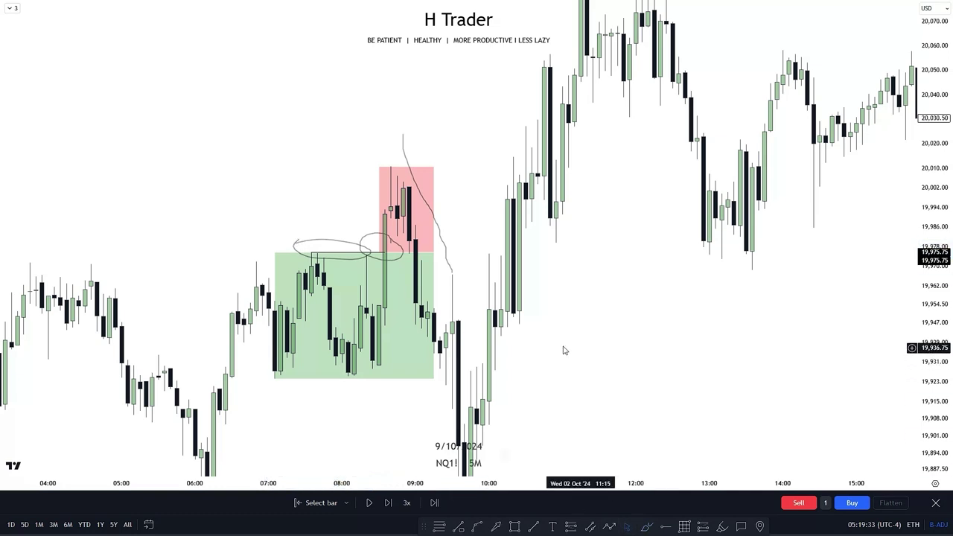
Nudge the freehand curve down slightly and select the long-position box while reframing the chart
{"action": "left_click_drag", "start_coordinate": [427, 166], "coordinate": [436, 165]}
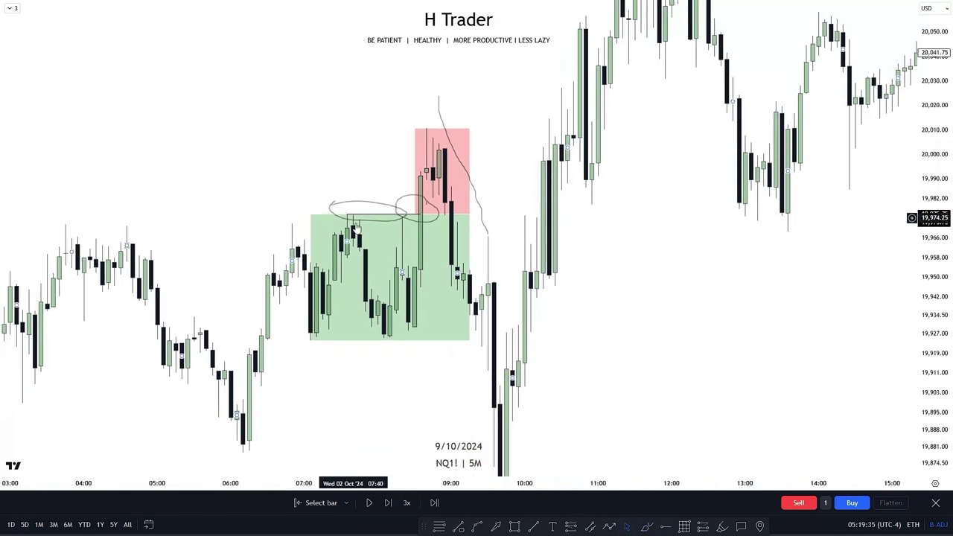
{"action": "left_click_drag", "start_coordinate": [374, 187], "coordinate": [353, 172]}
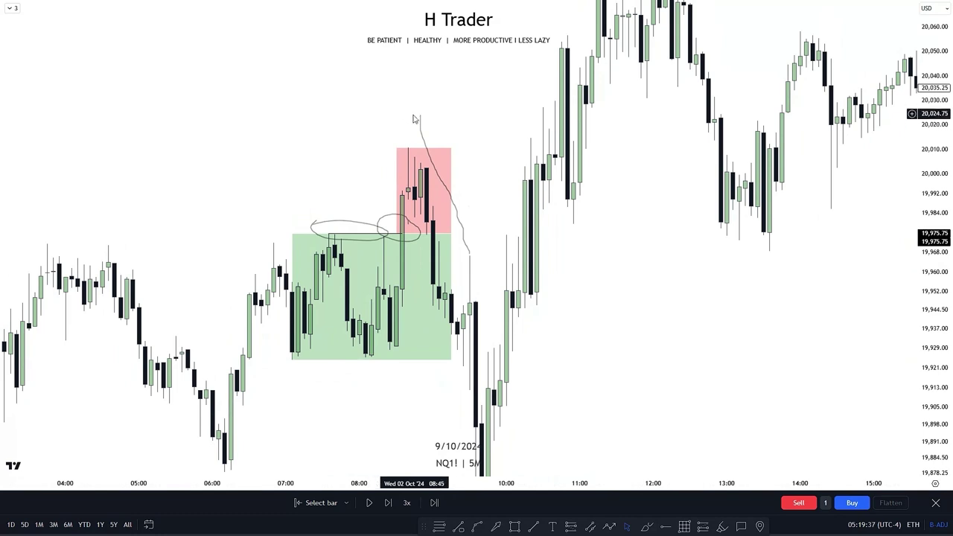
{"action": "left_click_drag", "start_coordinate": [420, 125], "coordinate": [420, 154]}
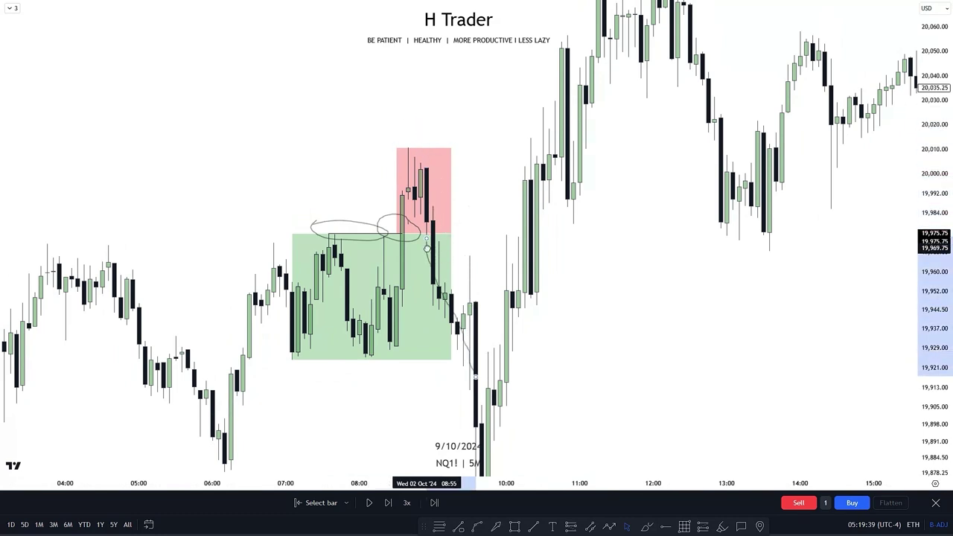
{"action": "left_click", "coordinate": [427, 216]}
{"action": "left_click_drag", "start_coordinate": [494, 206], "coordinate": [491, 122]}
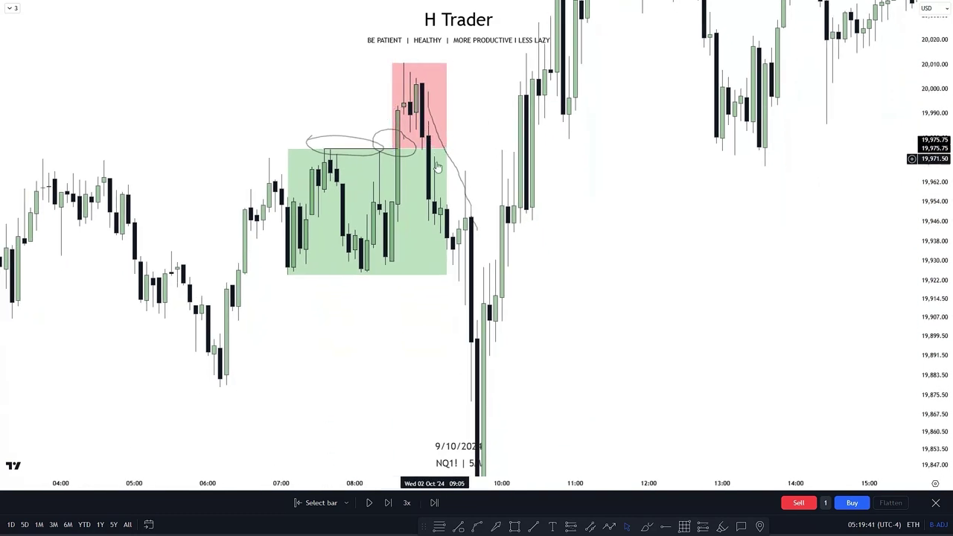
{"action": "left_click_drag", "start_coordinate": [555, 285], "coordinate": [564, 366]}
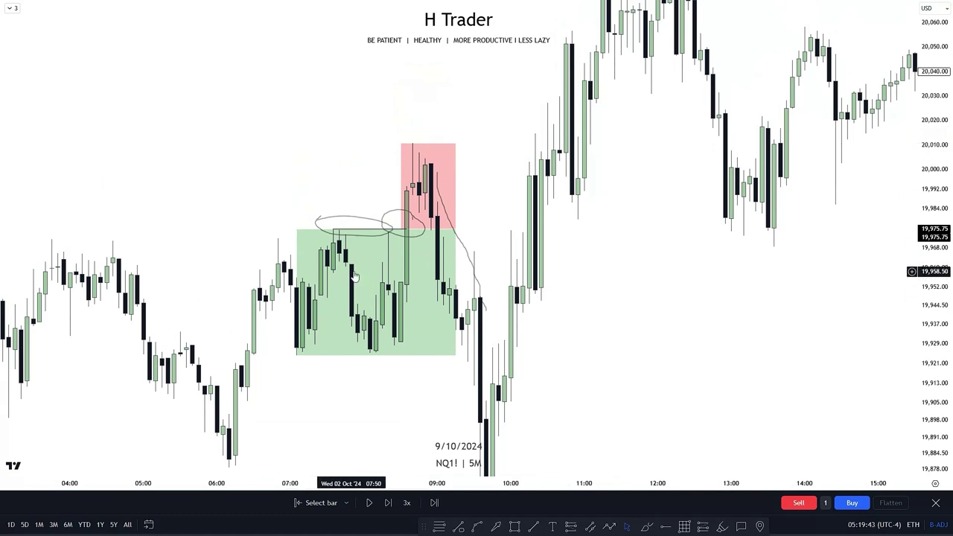
{"action": "left_click_drag", "start_coordinate": [494, 136], "coordinate": [464, 173]}
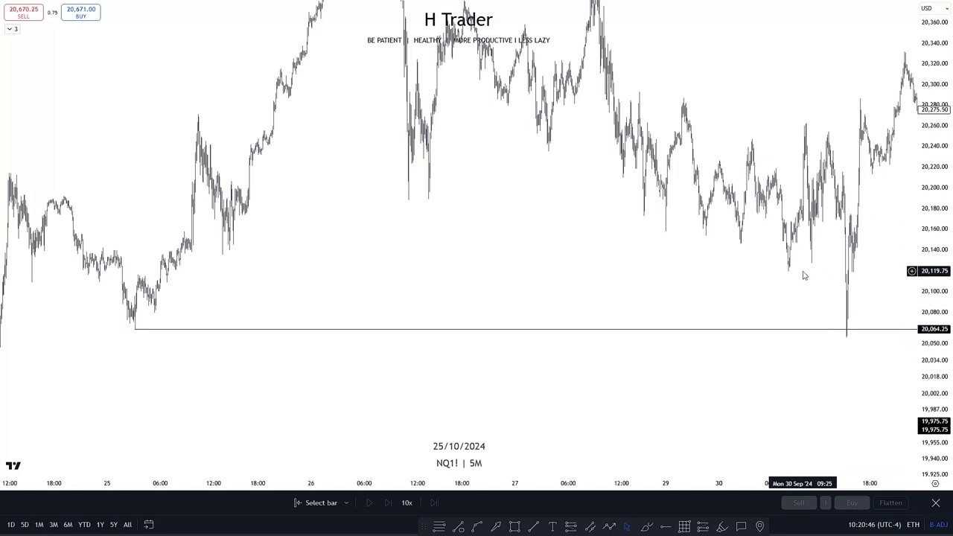
Zoom in and draw a pink rectangle over the rebound candles, lowering its top edge slightly
{"action": "scroll", "coordinate": [803, 275], "scroll_direction": "up", "scroll_amount": 5}
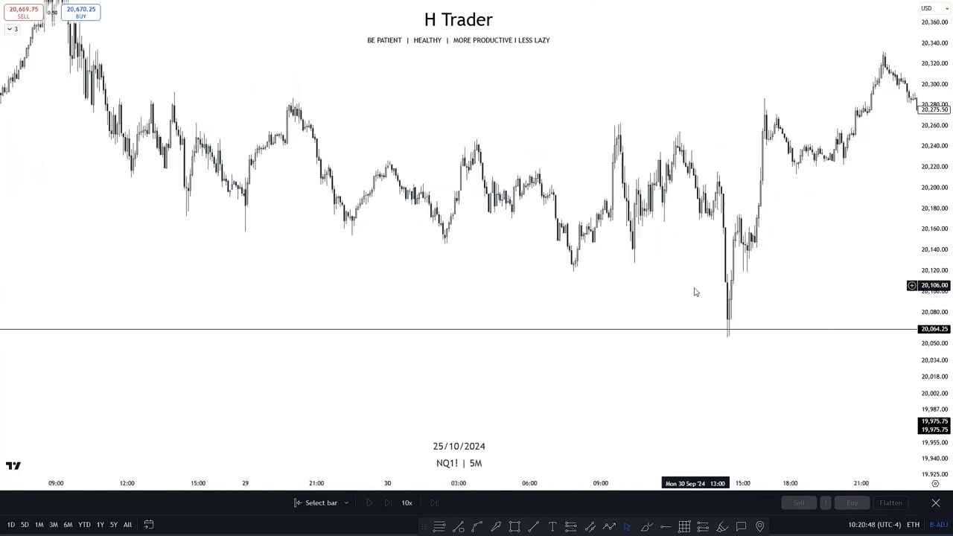
{"action": "scroll", "coordinate": [670, 296], "scroll_direction": "up", "scroll_amount": 5}
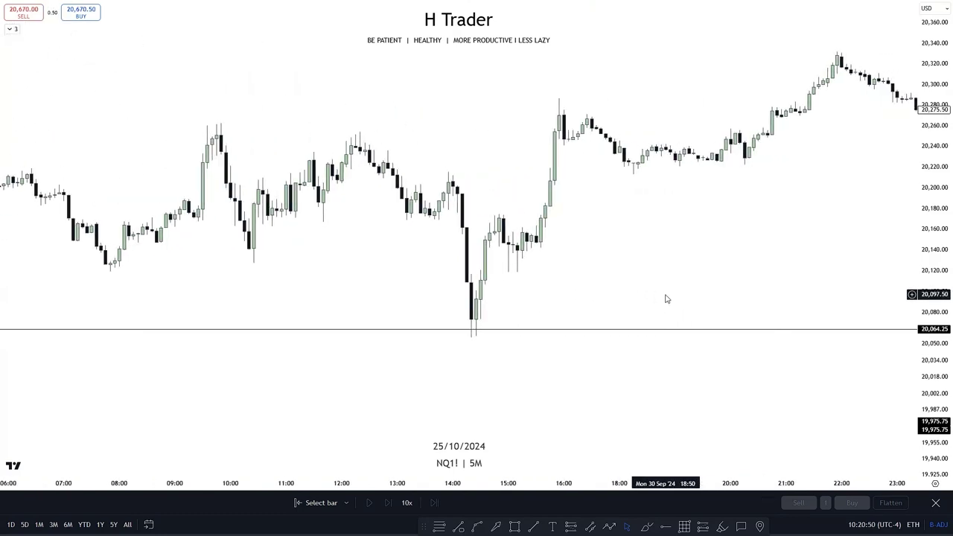
{"action": "scroll", "coordinate": [667, 298], "scroll_direction": "up", "scroll_amount": 4}
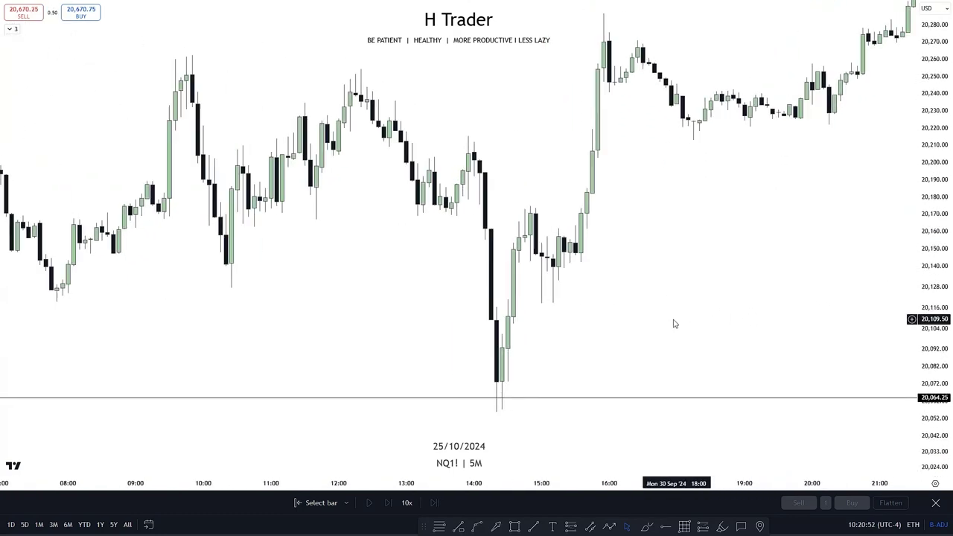
{"action": "left_click", "coordinate": [512, 528]}
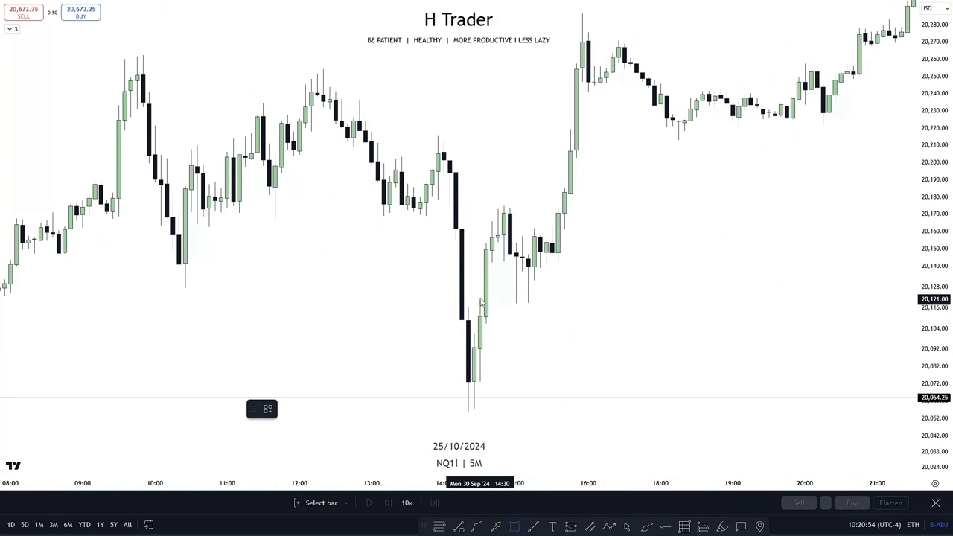
{"action": "mouse_move", "coordinate": [480, 299]}
{"action": "left_mouse_down"}
{"action": "mouse_move", "coordinate": [735, 281]}
{"action": "mouse_move", "coordinate": [727, 256]}
{"action": "left_mouse_up"}
{"action": "left_click_drag", "start_coordinate": [603, 256], "coordinate": [495, 266]}
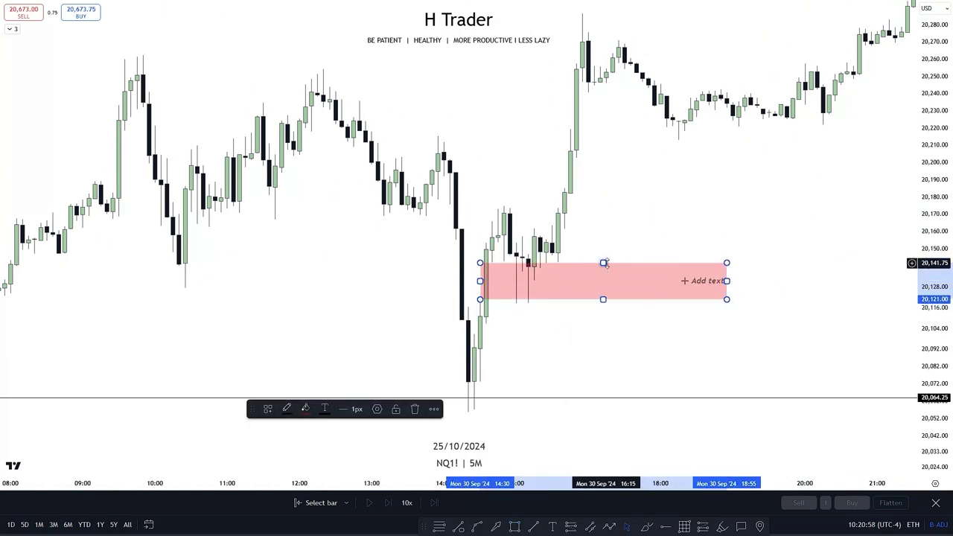
{"action": "left_click_drag", "start_coordinate": [604, 263], "coordinate": [604, 264]}
{"action": "left_click", "coordinate": [511, 389]}
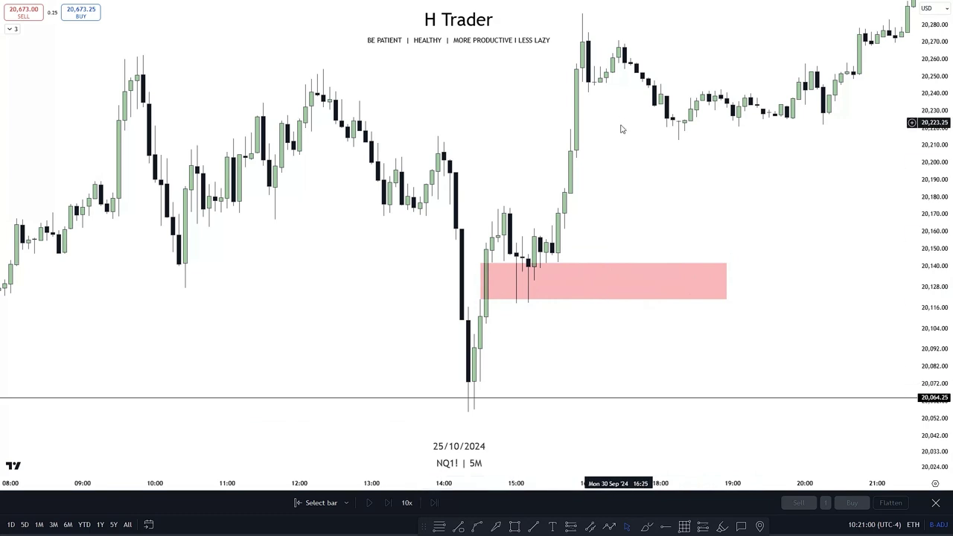
Reframe the chart around the pink box and pick the Horizontal Ray tool
{"action": "scroll", "coordinate": [788, 155], "scroll_direction": "down", "scroll_amount": 3}
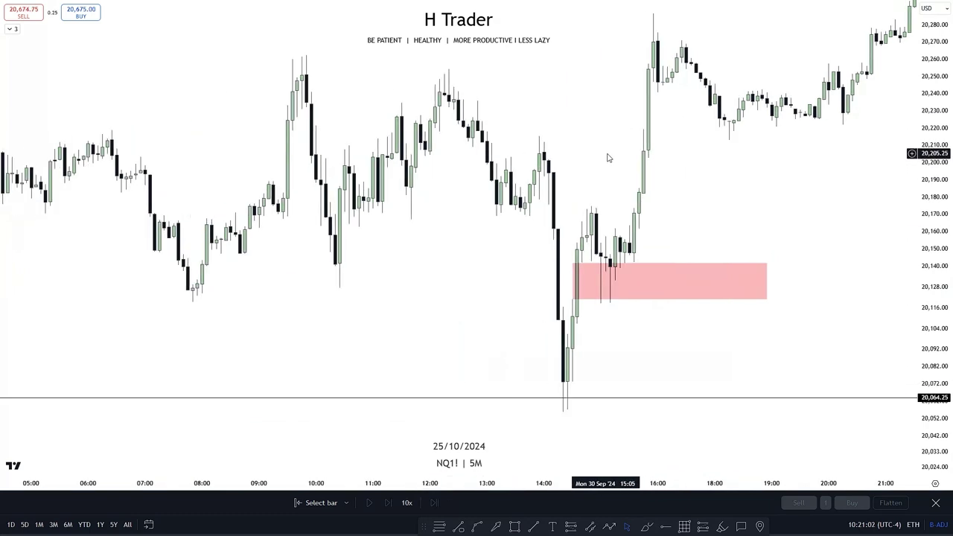
{"action": "scroll", "coordinate": [789, 153], "scroll_direction": "up", "scroll_amount": 1}
{"action": "left_click_drag", "start_coordinate": [790, 152], "coordinate": [620, 533]}
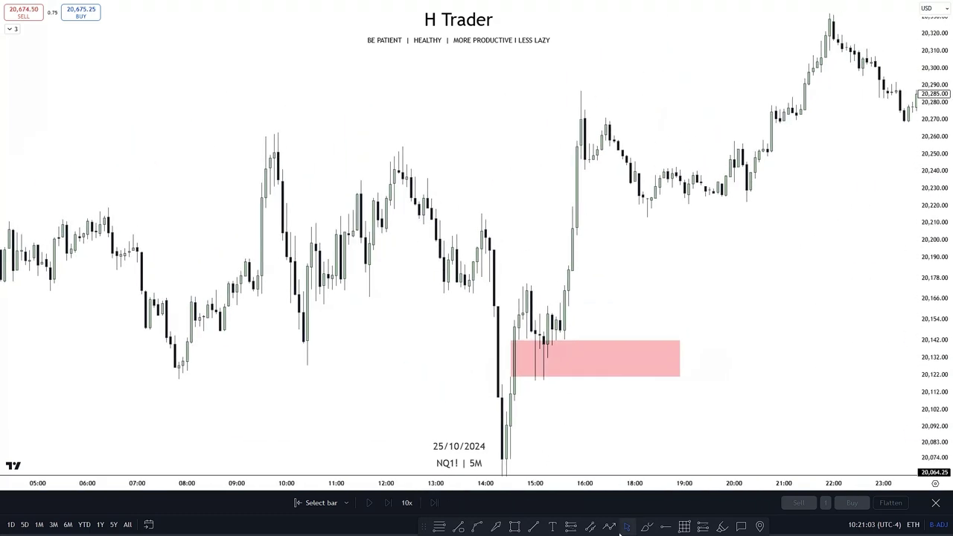
{"action": "left_click", "coordinate": [665, 527]}
Place a ray at the 20,262.75 swing high, then brush a double-arch mark left of the blue box
{"action": "left_click", "coordinate": [278, 134]}
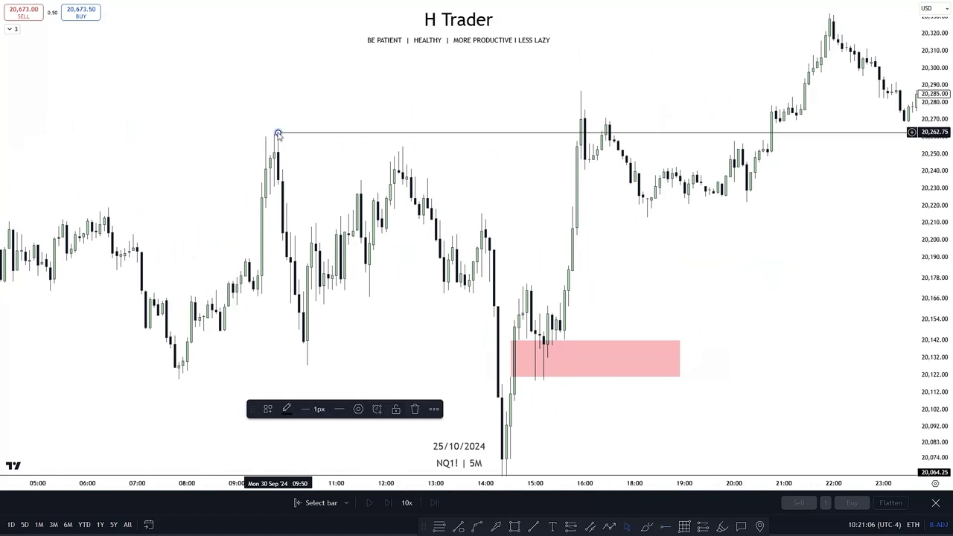
{"action": "left_click", "coordinate": [316, 172]}
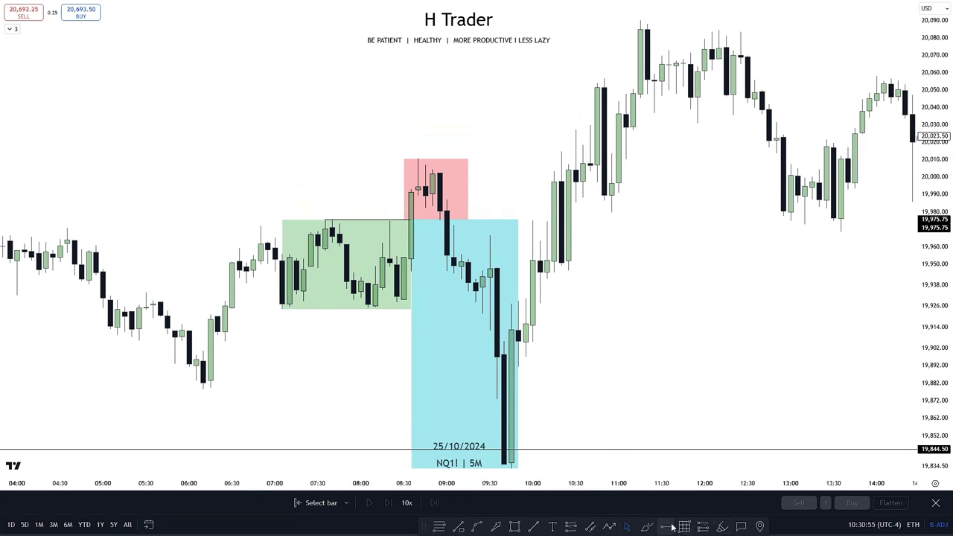
{"action": "left_click", "coordinate": [647, 528]}
{"action": "mouse_move", "coordinate": [283, 345]}
{"action": "left_mouse_down"}
{"action": "mouse_move", "coordinate": [290, 322]}
{"action": "mouse_move", "coordinate": [322, 328]}
{"action": "mouse_move", "coordinate": [339, 355]}
{"action": "mouse_move", "coordinate": [368, 345]}
{"action": "left_mouse_up"}
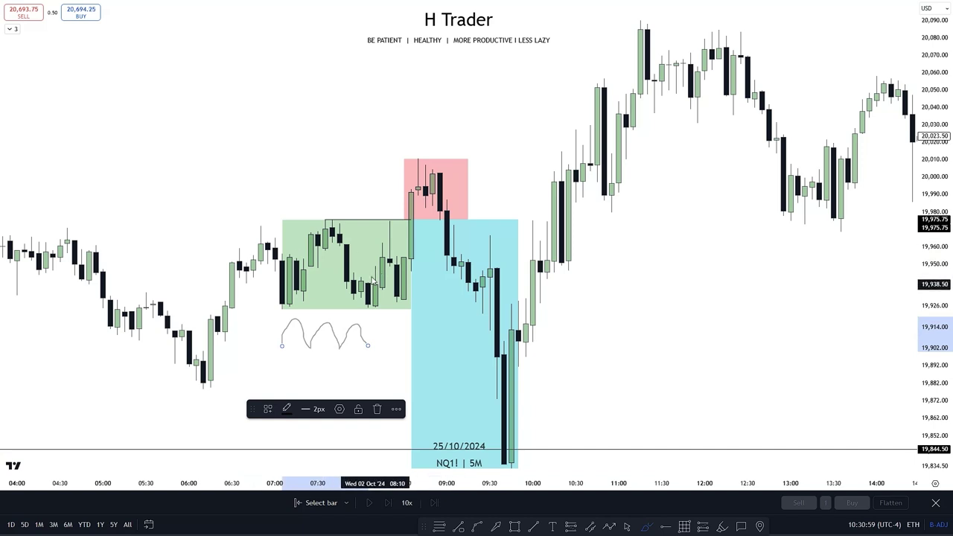
Delete the double-arch stroke, brush another stroke from the green box, and delete that too
{"action": "key", "text": "Delete"}
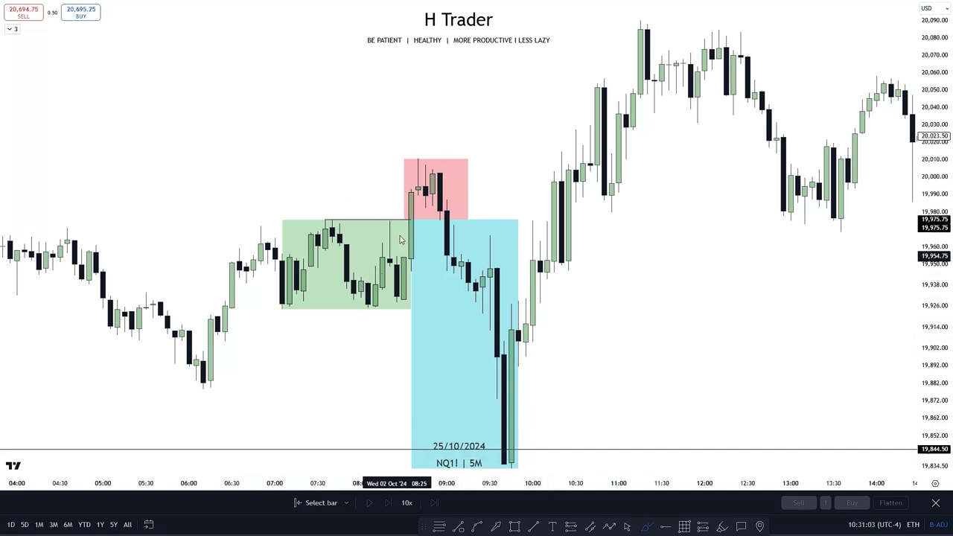
{"action": "mouse_move", "coordinate": [379, 223]}
{"action": "left_mouse_down"}
{"action": "mouse_move", "coordinate": [403, 98]}
{"action": "mouse_move", "coordinate": [456, 294]}
{"action": "left_mouse_up"}
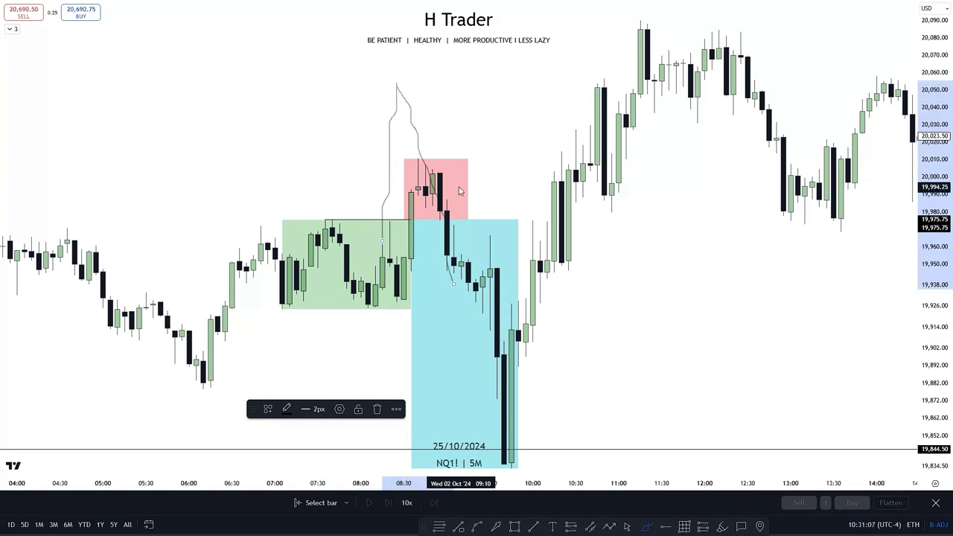
{"action": "key", "text": "Delete"}
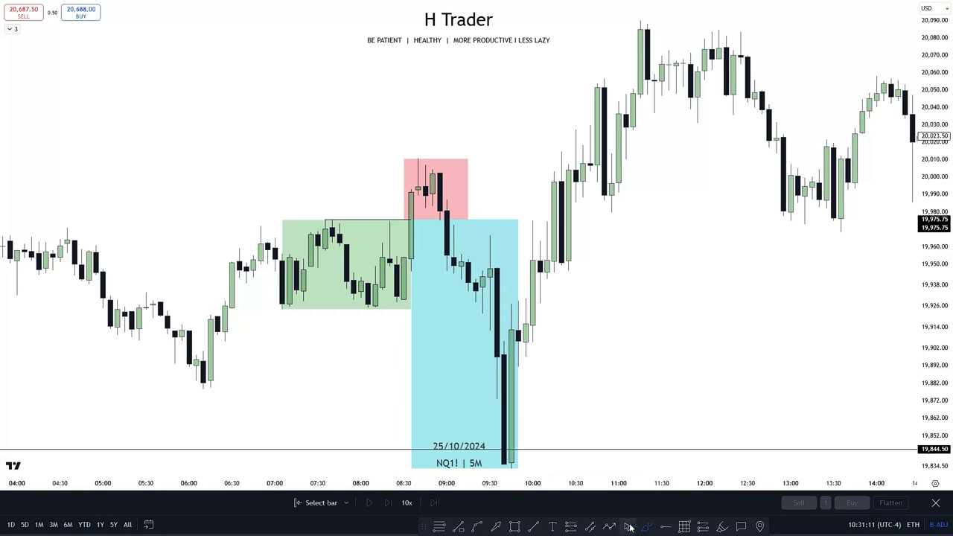
{"action": "left_click", "coordinate": [720, 526]}
{"action": "left_click_drag", "start_coordinate": [461, 215], "coordinate": [547, 475]}
{"action": "key", "text": "Delete"}
{"action": "left_click_drag", "start_coordinate": [612, 331], "coordinate": [536, 227]}
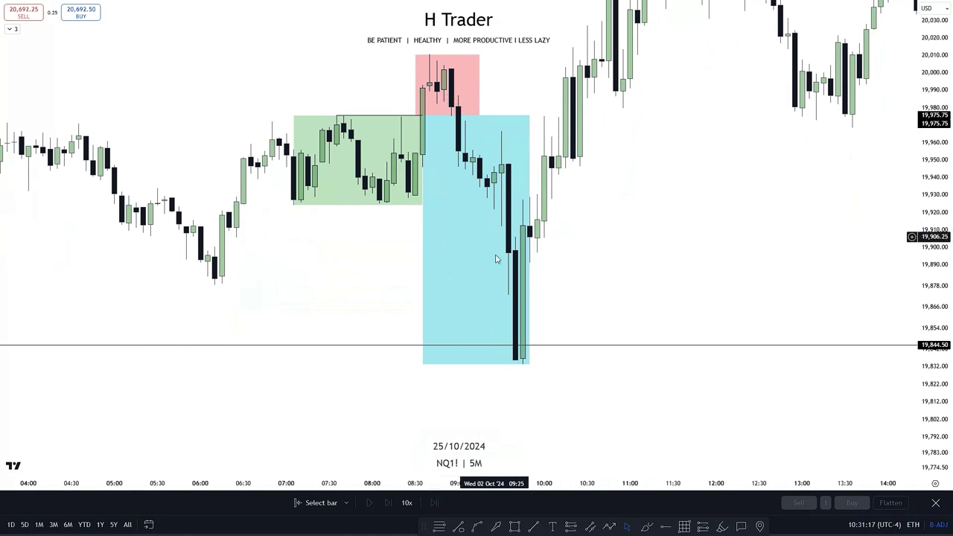
{"action": "left_click_drag", "start_coordinate": [496, 256], "coordinate": [665, 270]}
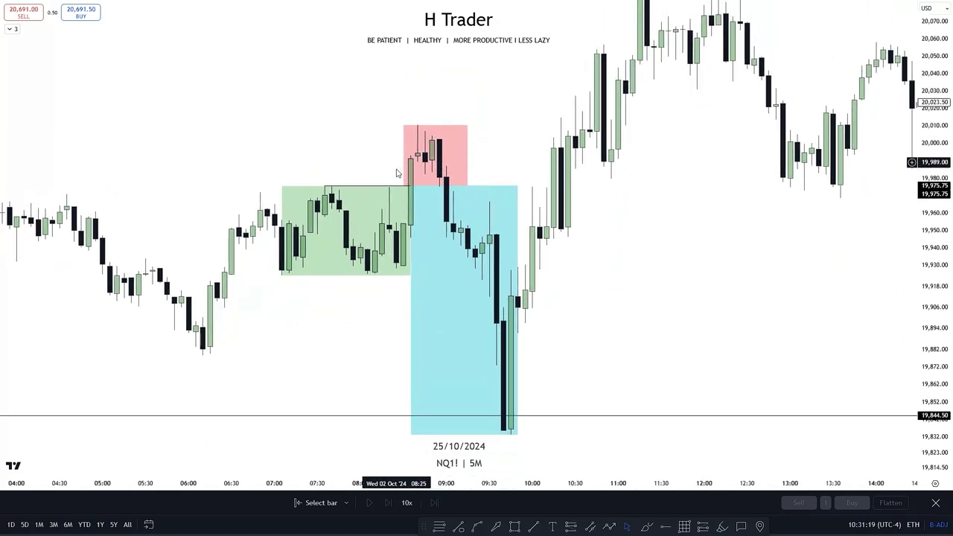
{"action": "scroll", "coordinate": [411, 341], "scroll_direction": "down", "scroll_amount": 5}
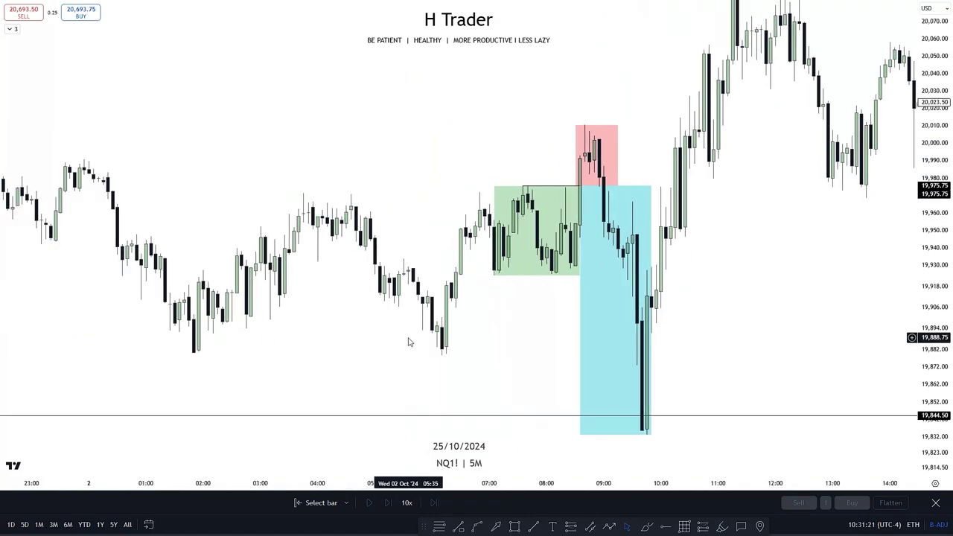
{"action": "scroll", "coordinate": [421, 345], "scroll_direction": "down", "scroll_amount": 5}
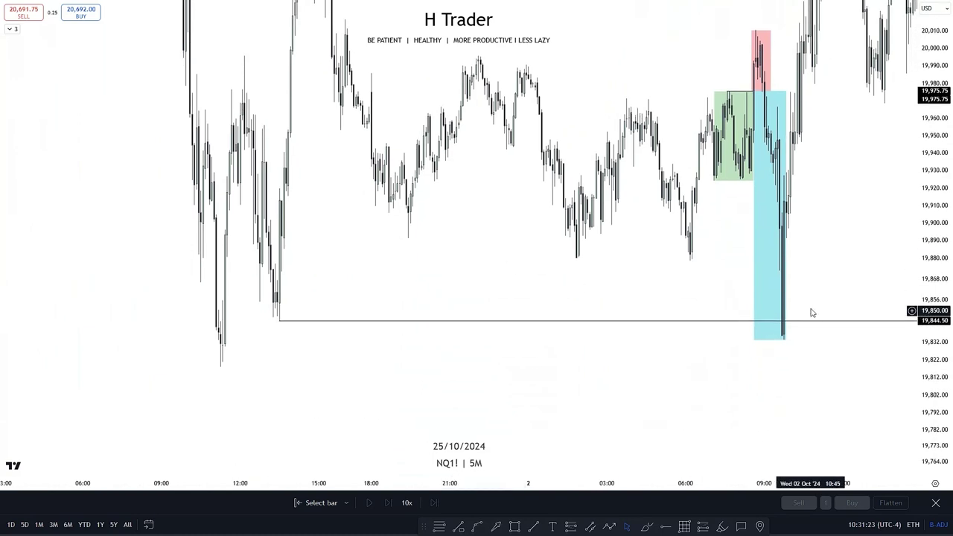
{"action": "scroll", "coordinate": [533, 302], "scroll_direction": "up", "scroll_amount": 6}
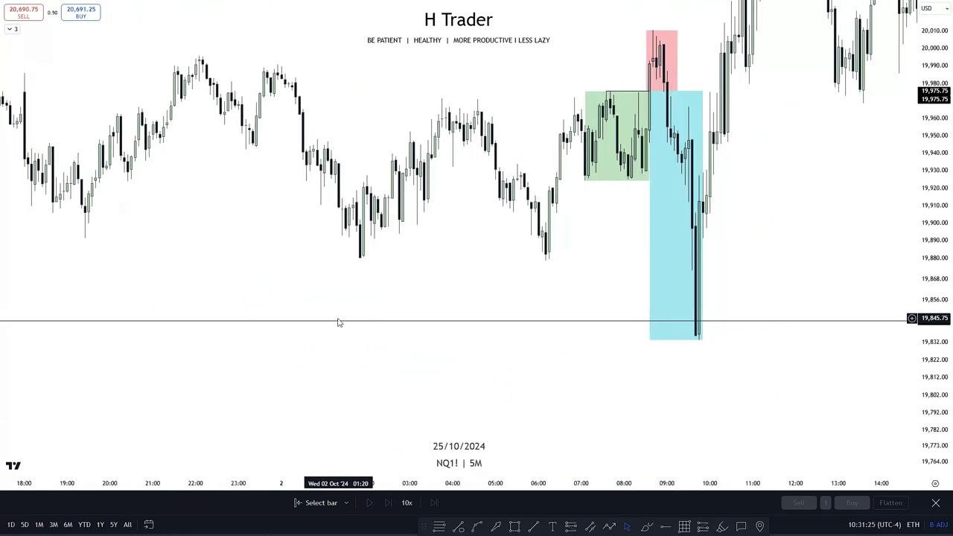
{"action": "scroll", "coordinate": [245, 364], "scroll_direction": "up", "scroll_amount": 4}
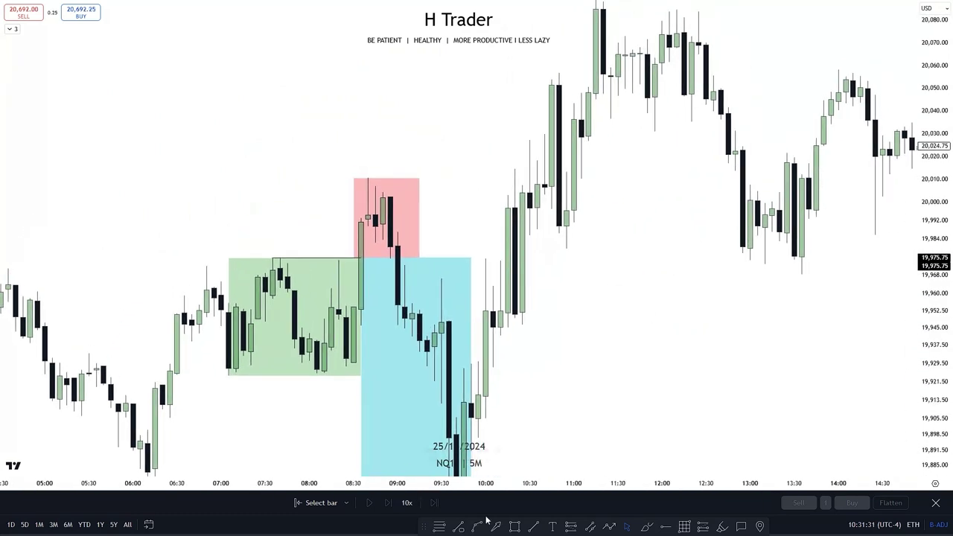
Draw a blue zone from the red box rightward to about 11:30, spanning roughly 19,955–19,990
{"action": "left_click", "coordinate": [514, 526]}
{"action": "left_click_drag", "start_coordinate": [354, 307], "coordinate": [625, 234]}
{"action": "mouse_move", "coordinate": [490, 234]}
{"action": "left_mouse_down"}
{"action": "mouse_move", "coordinate": [489, 248]}
{"action": "mouse_move", "coordinate": [489, 226]}
{"action": "left_mouse_up"}
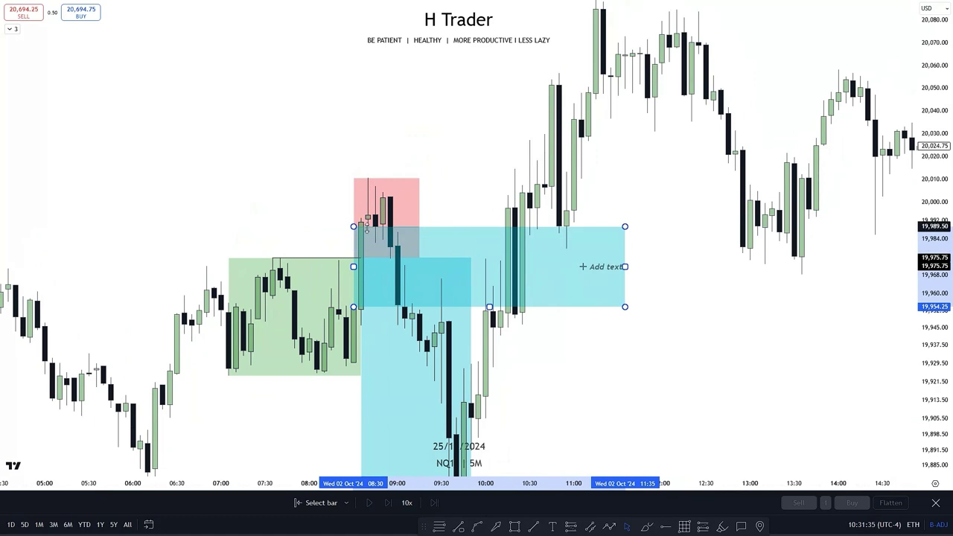
{"action": "left_click", "coordinate": [515, 175]}
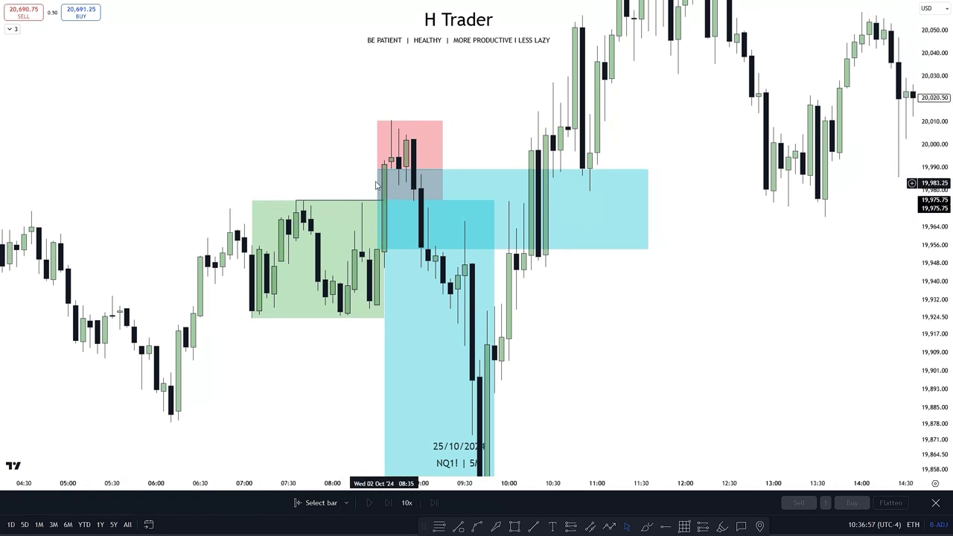
Zoom out, place a horizontal line at the 19,996.00 overnight high, then zoom back in
{"action": "scroll", "coordinate": [447, 188], "scroll_direction": "down", "scroll_amount": 3}
{"action": "scroll", "coordinate": [521, 186], "scroll_direction": "down", "scroll_amount": 3}
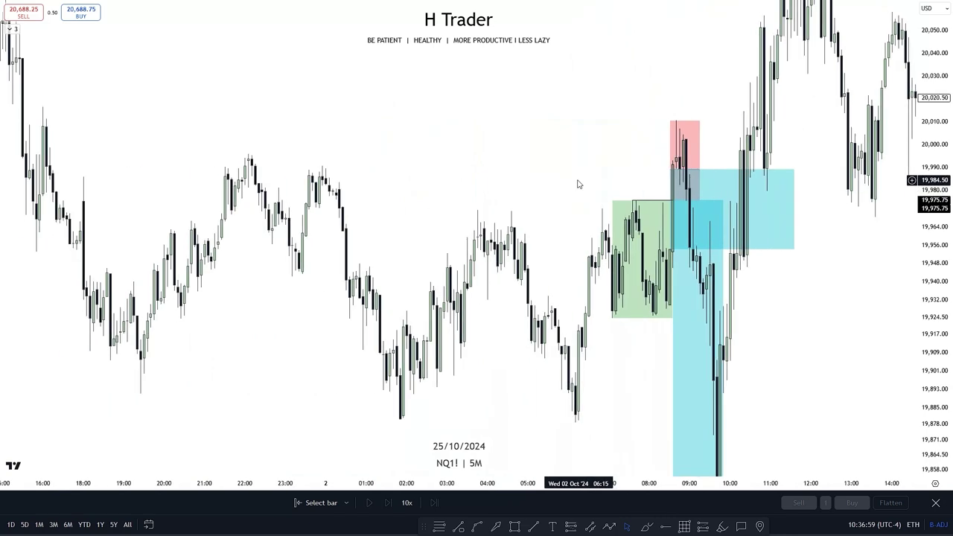
{"action": "left_click", "coordinate": [665, 525]}
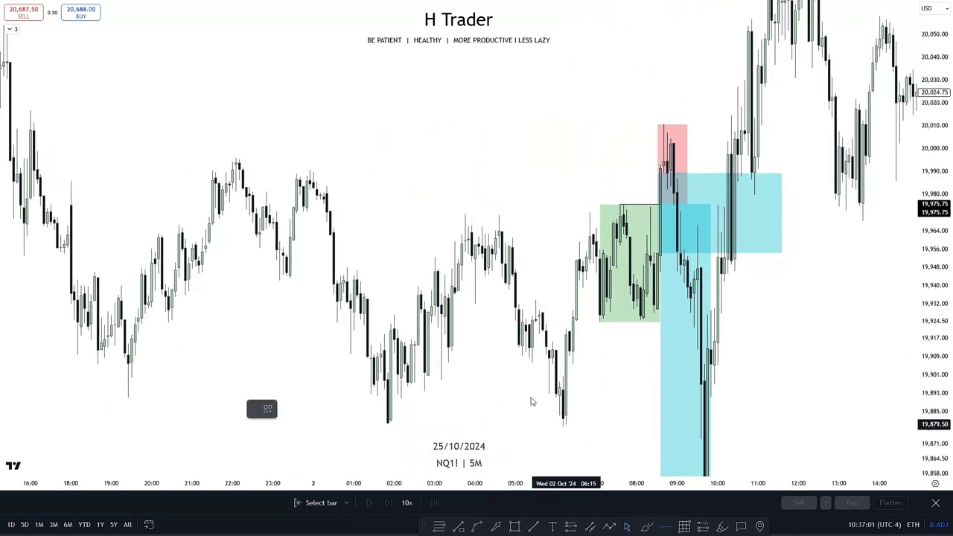
{"action": "left_click", "coordinate": [236, 158]}
{"action": "scroll", "coordinate": [357, 134], "scroll_direction": "up", "scroll_amount": 2}
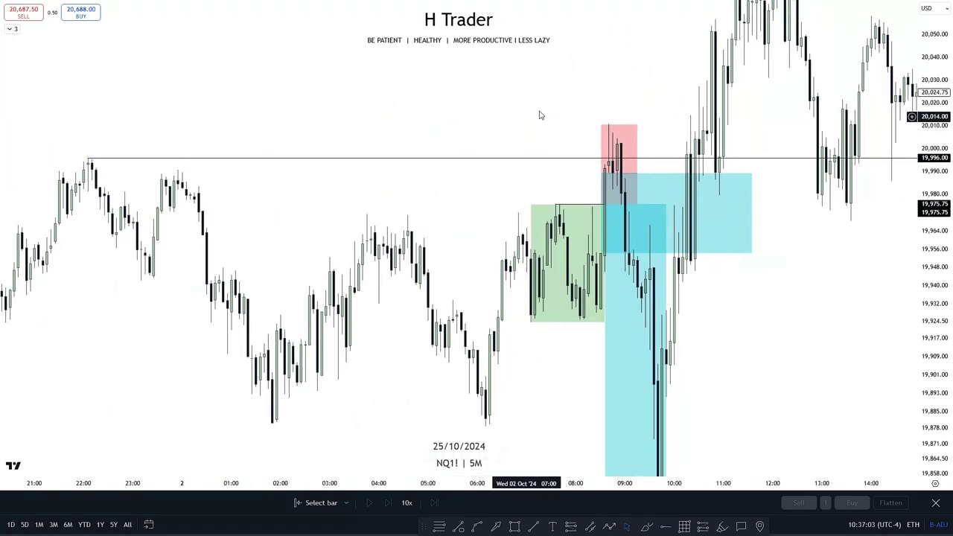
{"action": "scroll", "coordinate": [506, 268], "scroll_direction": "up", "scroll_amount": 4}
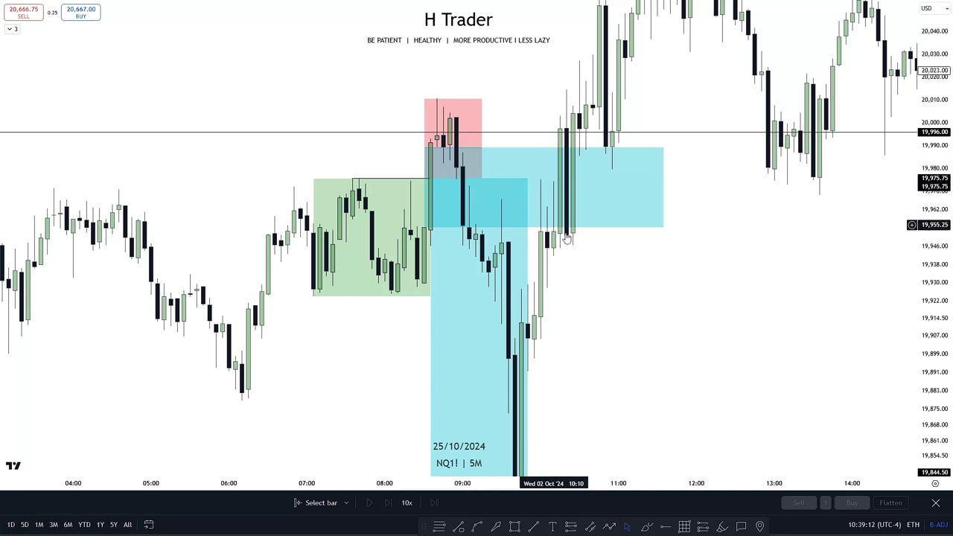
Pan and zoom to center the 19,844.50 level and show the sweep below that low
{"action": "scroll", "coordinate": [717, 308], "scroll_direction": "down", "scroll_amount": 6}
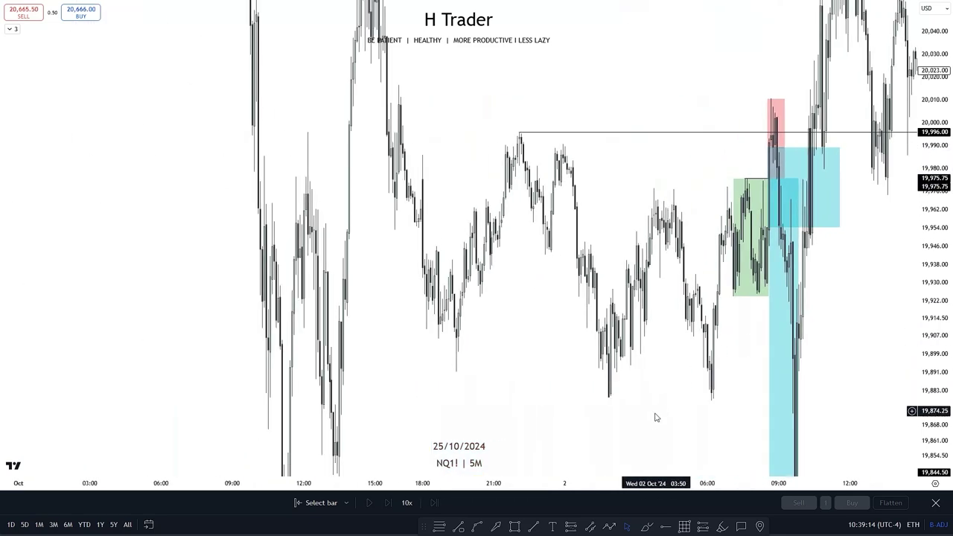
{"action": "left_click_drag", "start_coordinate": [655, 417], "coordinate": [654, 241]}
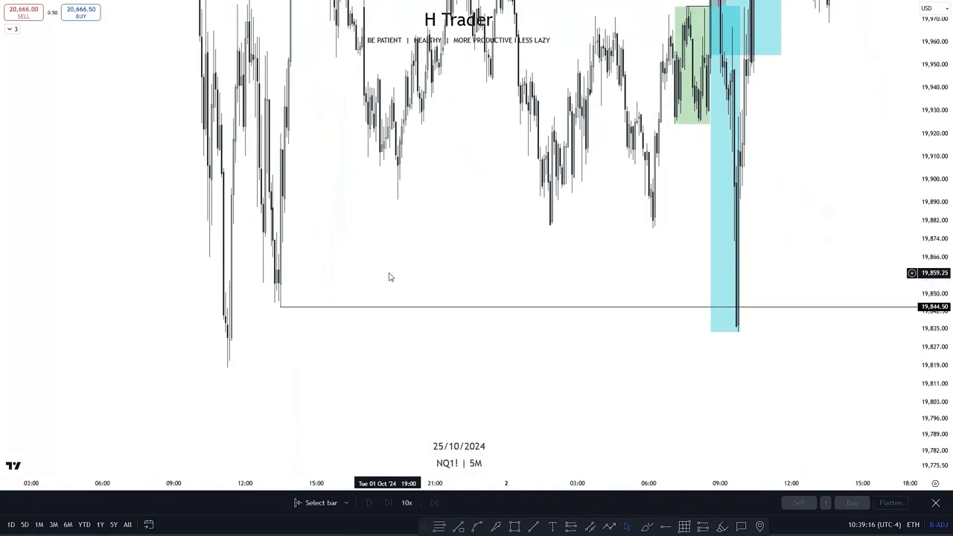
{"action": "left_click_drag", "start_coordinate": [389, 274], "coordinate": [336, 310]}
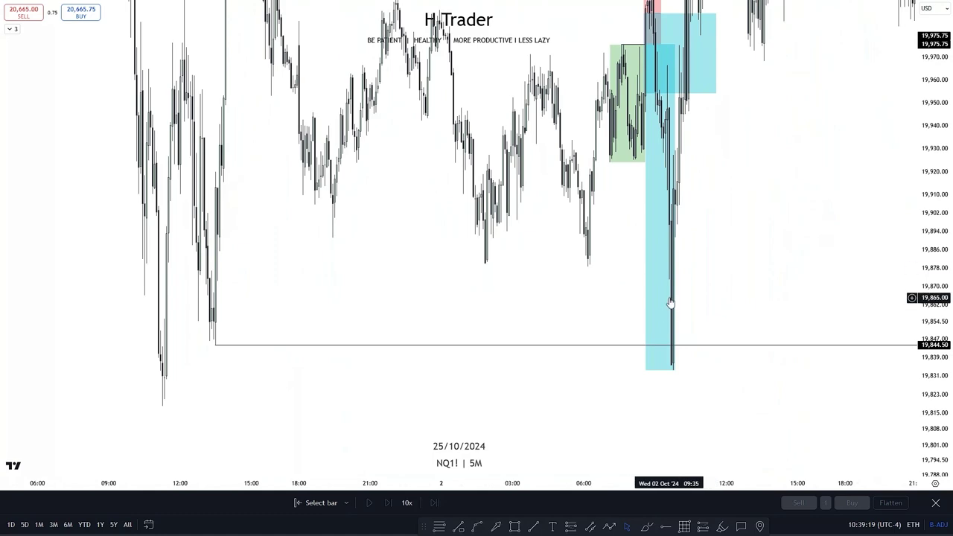
{"action": "scroll", "coordinate": [722, 273], "scroll_direction": "up", "scroll_amount": 4}
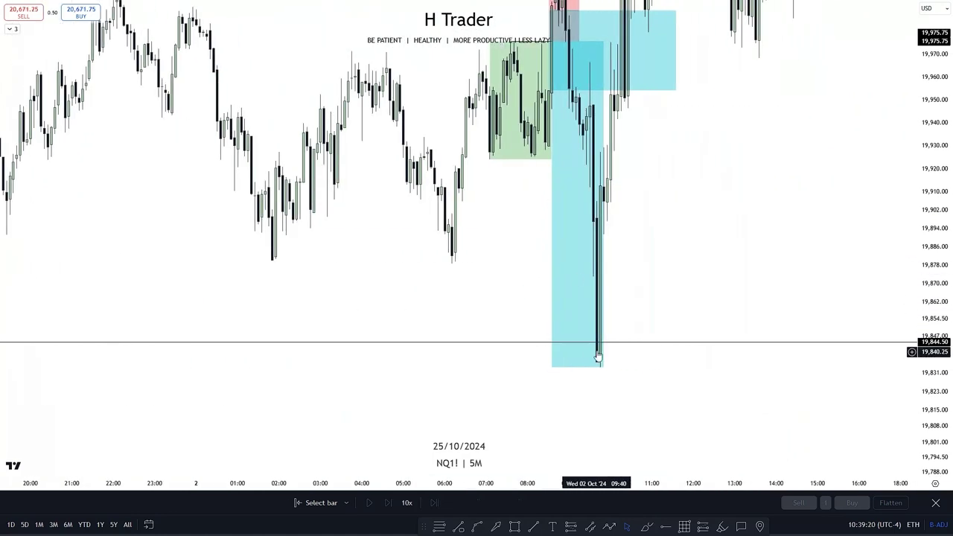
{"action": "scroll", "coordinate": [705, 307], "scroll_direction": "down", "scroll_amount": 1}
{"action": "scroll", "coordinate": [756, 298], "scroll_direction": "down", "scroll_amount": 2}
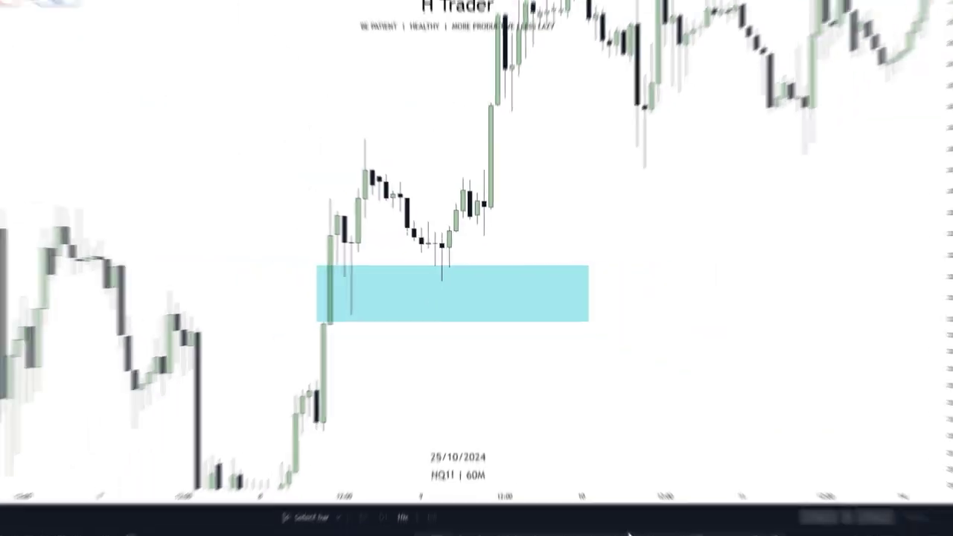
Highlight in pink: an arc above the blue zone, a circle at its left end, rising strokes, two horizontals
{"action": "left_click", "coordinate": [722, 526]}
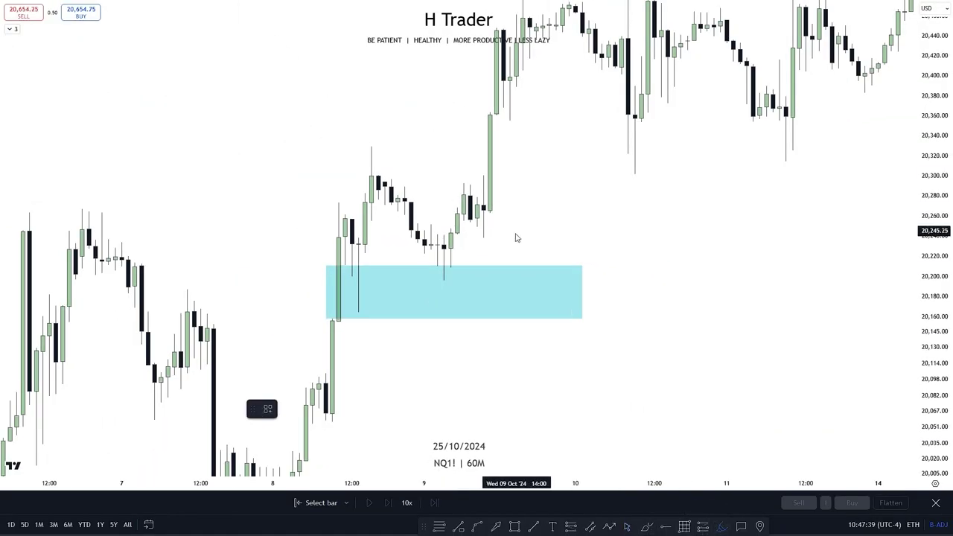
{"action": "mouse_move", "coordinate": [515, 251]}
{"action": "left_mouse_down"}
{"action": "mouse_move", "coordinate": [552, 246]}
{"action": "mouse_move", "coordinate": [578, 223]}
{"action": "mouse_move", "coordinate": [596, 228]}
{"action": "mouse_move", "coordinate": [611, 216]}
{"action": "mouse_move", "coordinate": [622, 229]}
{"action": "mouse_move", "coordinate": [622, 283]}
{"action": "left_mouse_up"}
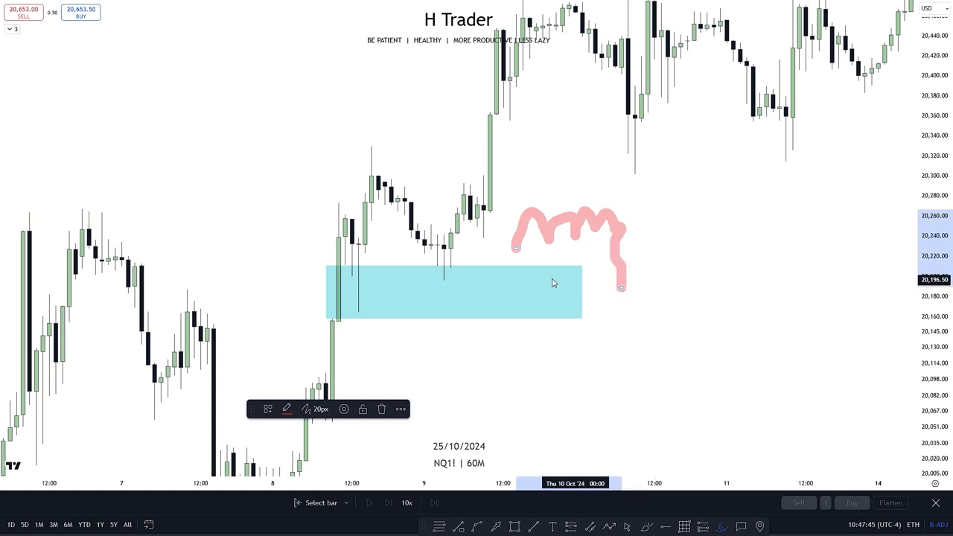
{"action": "mouse_move", "coordinate": [383, 255]}
{"action": "left_mouse_down"}
{"action": "mouse_move", "coordinate": [356, 333]}
{"action": "mouse_move", "coordinate": [388, 262]}
{"action": "left_mouse_up"}
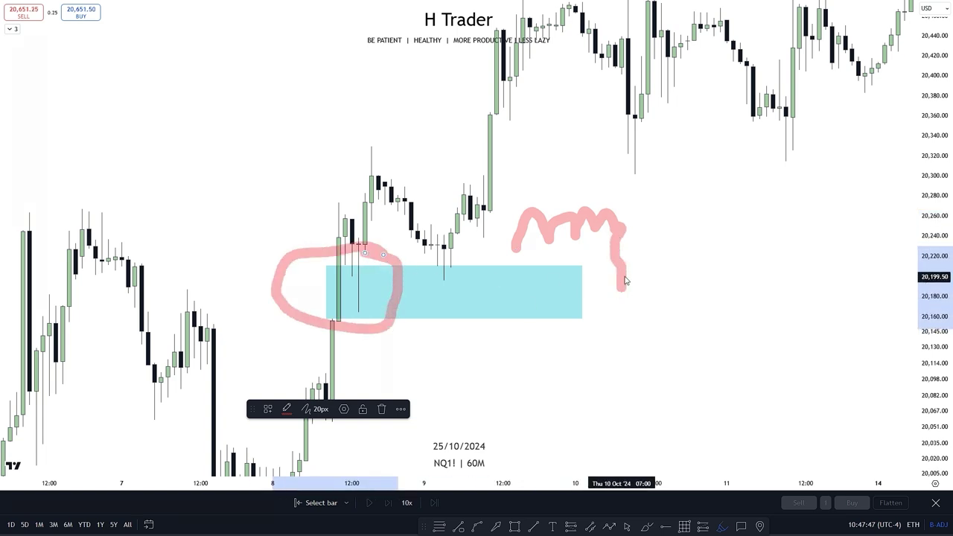
{"action": "left_click_drag", "start_coordinate": [622, 290], "coordinate": [687, 98]}
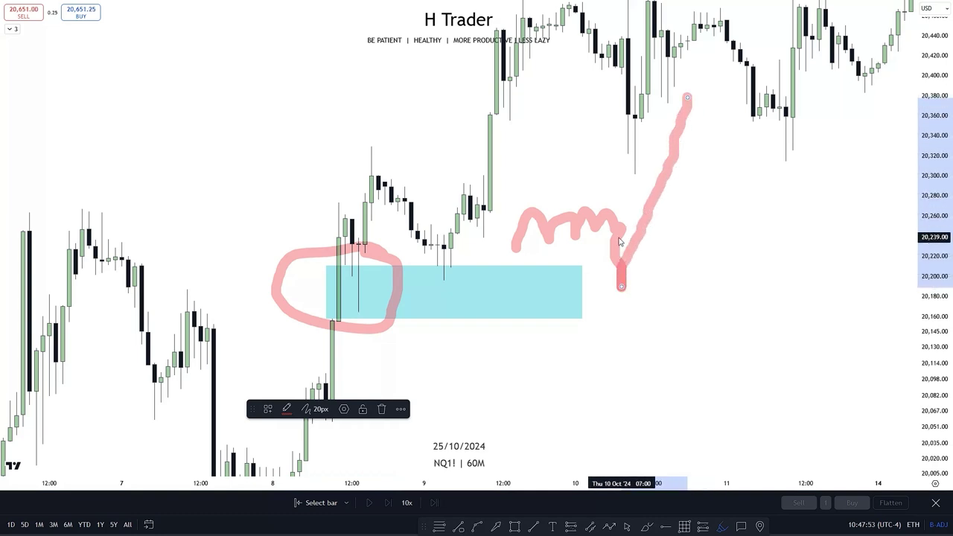
{"action": "left_click_drag", "start_coordinate": [593, 242], "coordinate": [751, 244]}
{"action": "left_click_drag", "start_coordinate": [603, 255], "coordinate": [774, 261]}
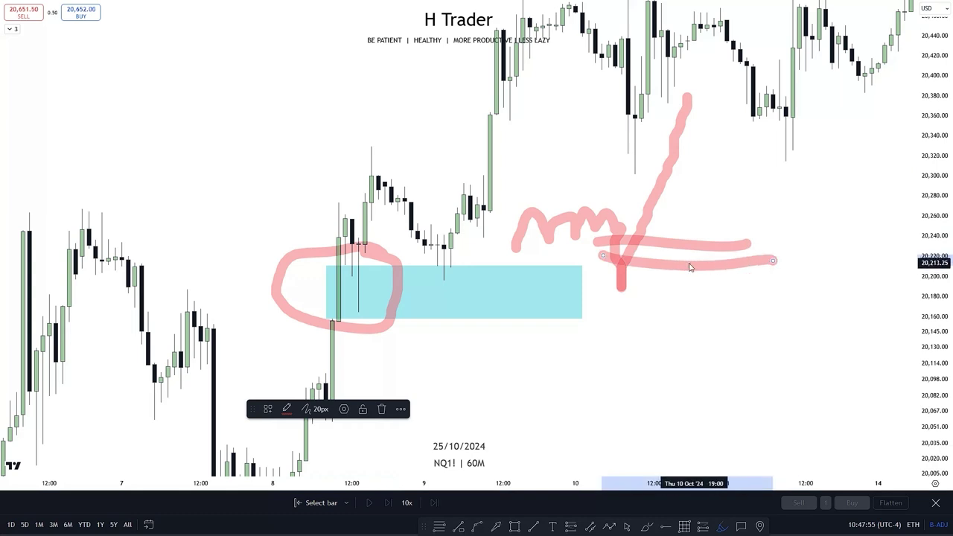
{"action": "mouse_move", "coordinate": [649, 212]}
{"action": "left_mouse_down"}
{"action": "mouse_move", "coordinate": [656, 265]}
{"action": "mouse_move", "coordinate": [720, 47]}
{"action": "left_mouse_up"}
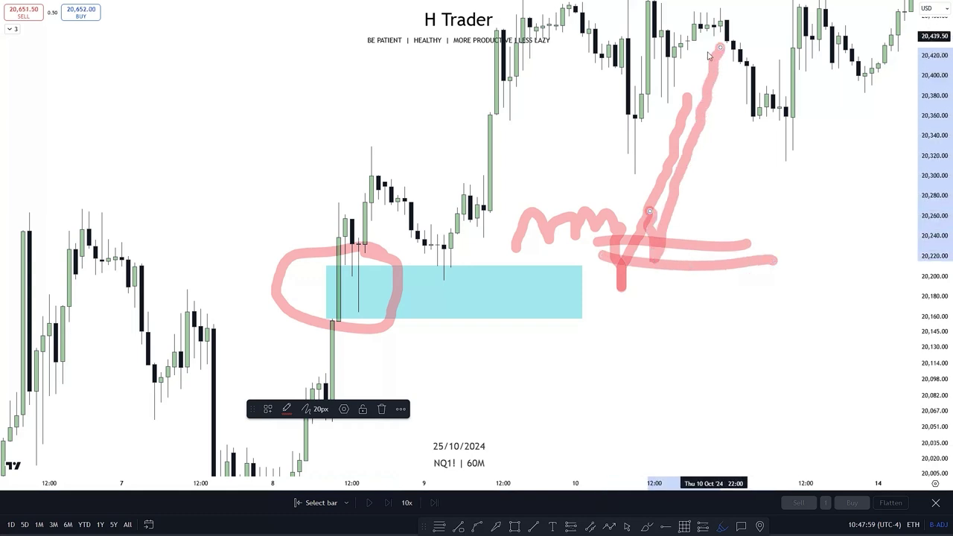